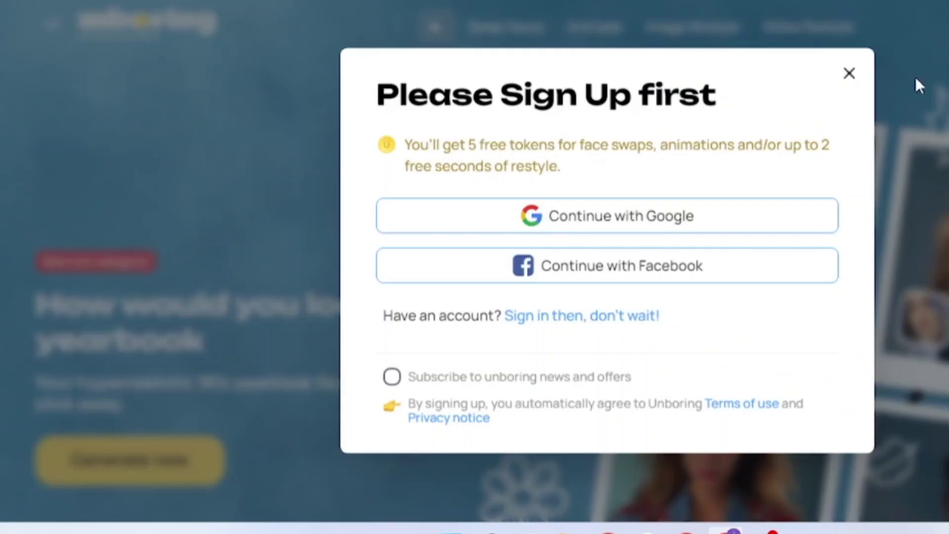
Sign up for Unboring using 'Continue with Google'
left_click(636, 233)
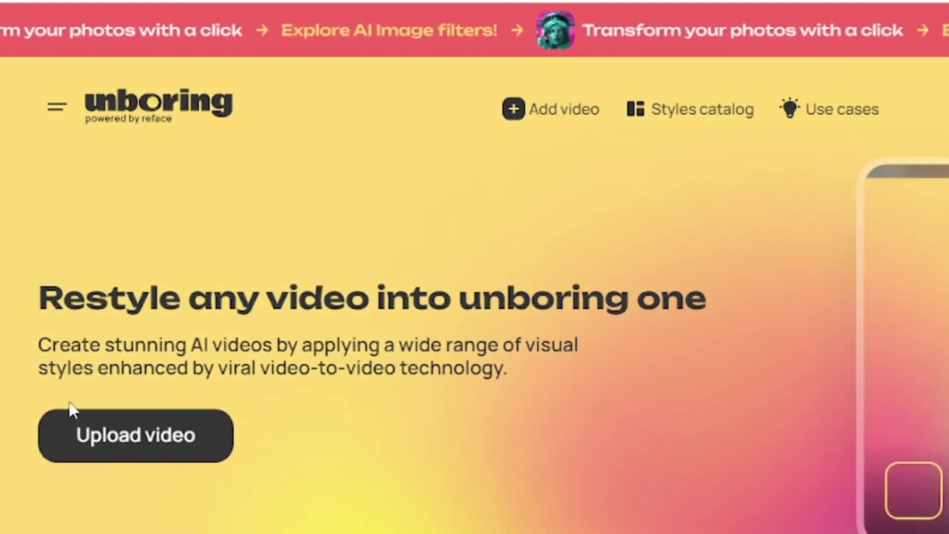
Upload the running clip from Downloads and trim it to 0–5.6 seconds
left_click(125, 446)
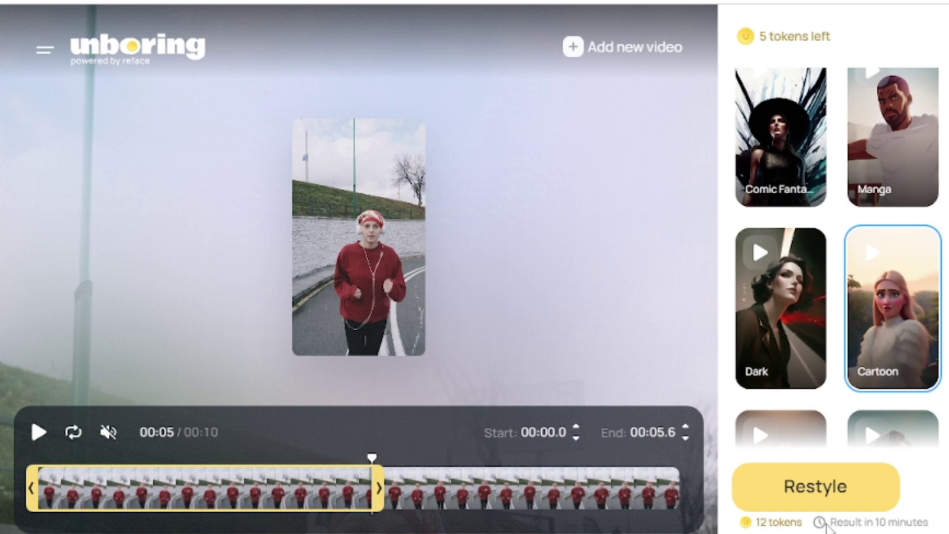
left_click_drag(827, 525, 860, 524)
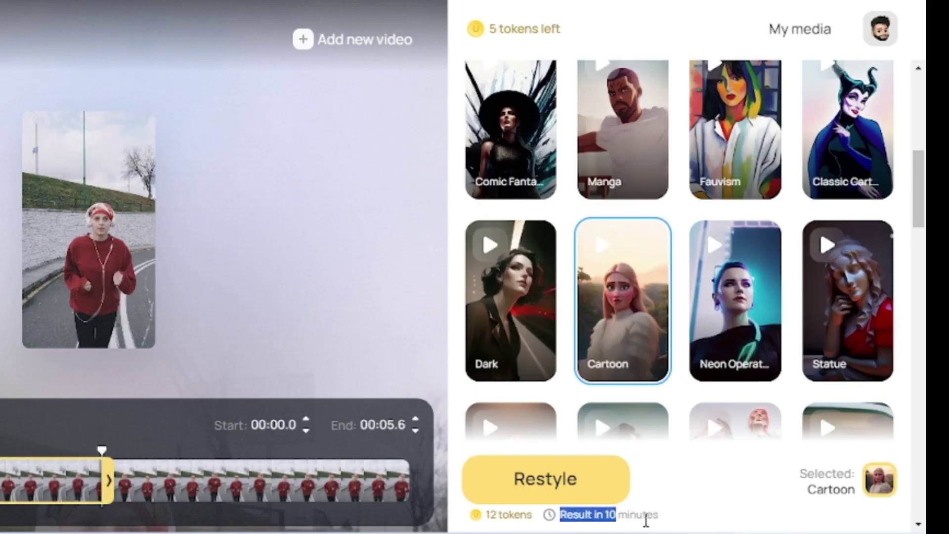
left_click_drag(646, 522, 665, 525)
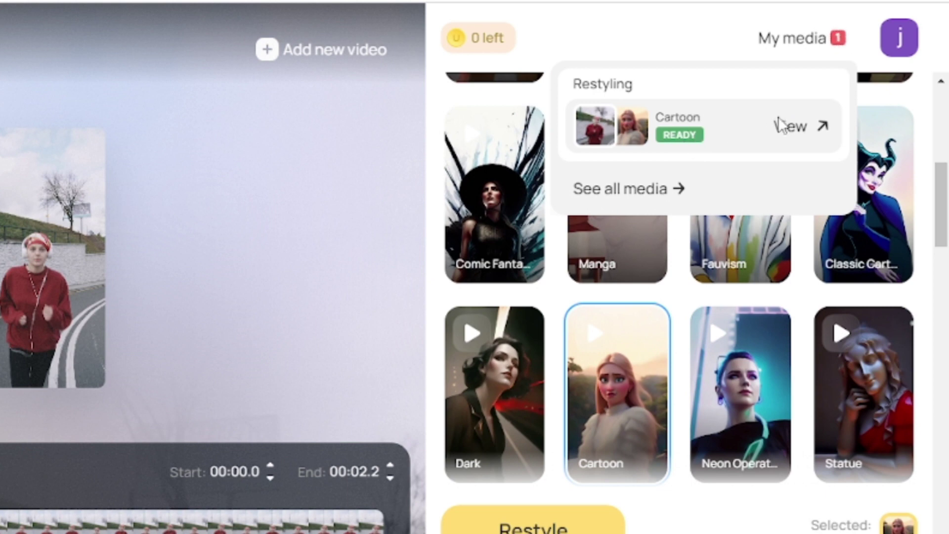
View the READY Cartoon restyle from My media
left_click(788, 127)
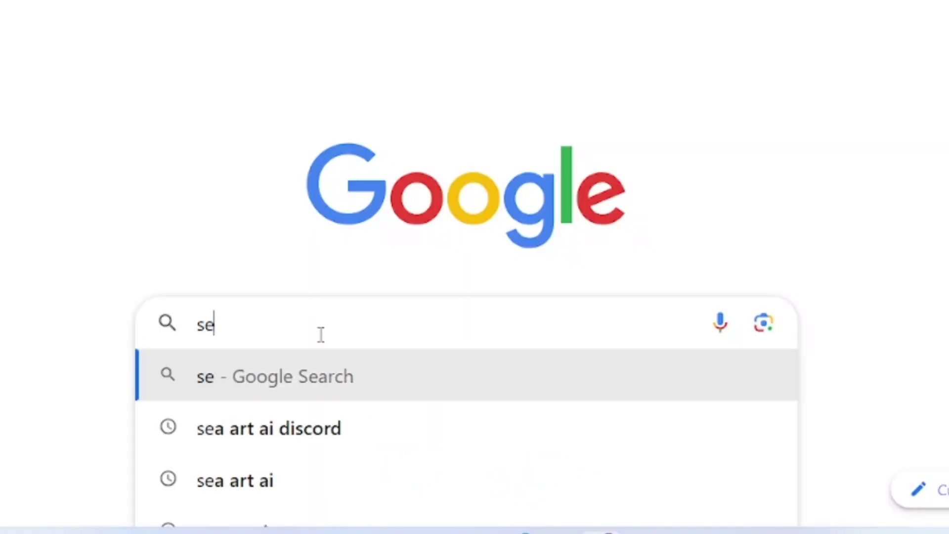
type("a a")
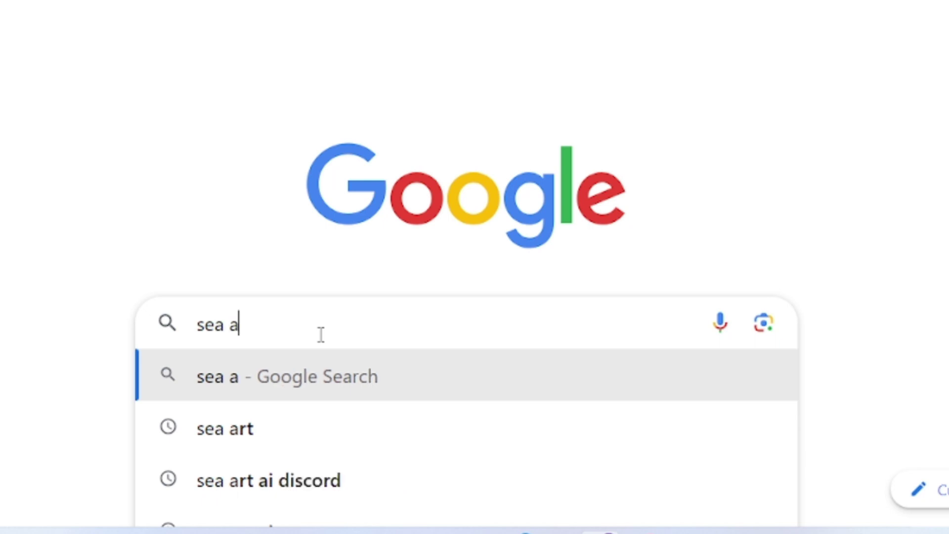
type("rt.")
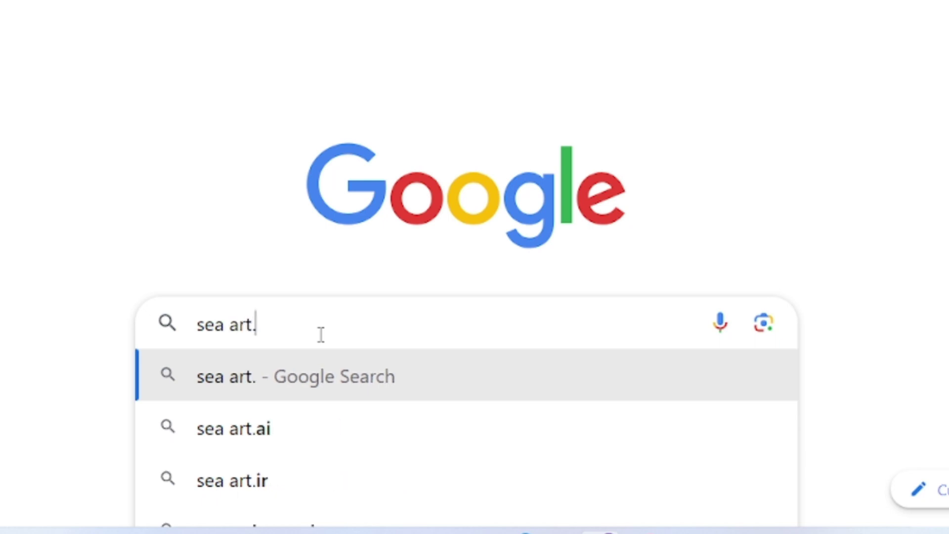
type("ai")
Search Google for 'seaart.ai' and go to the SeaArt website
key("Return")
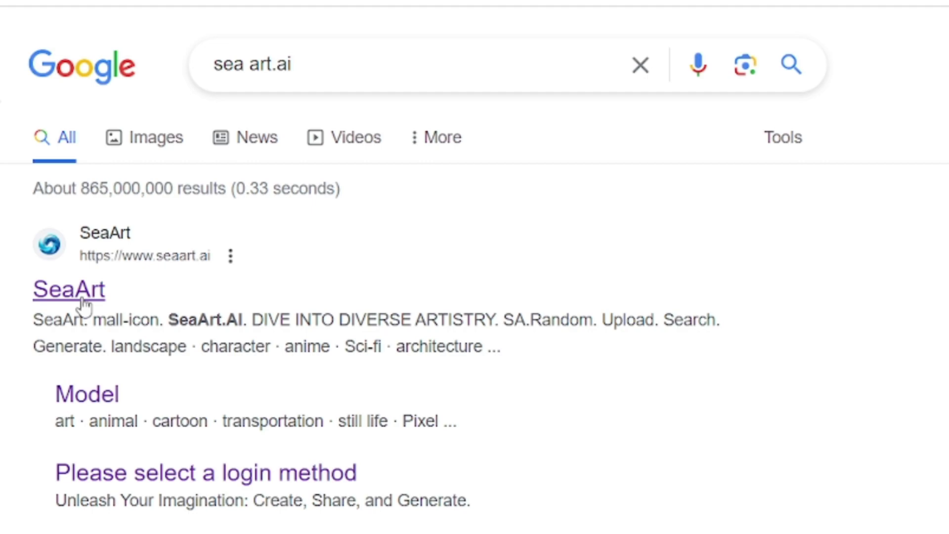
left_click(84, 304)
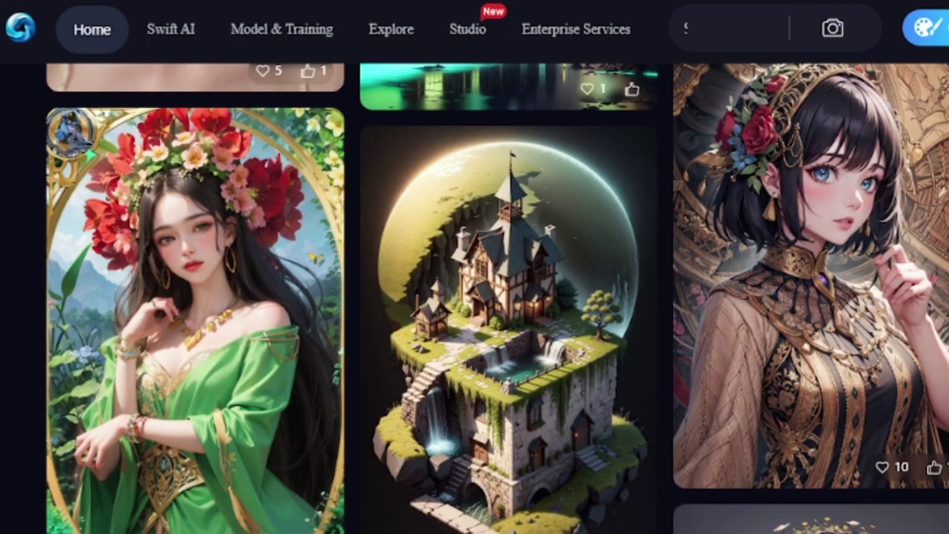
scroll(497, 296, "down", 1)
scroll(498, 297, "down", 3)
scroll(496, 297, "down", 4)
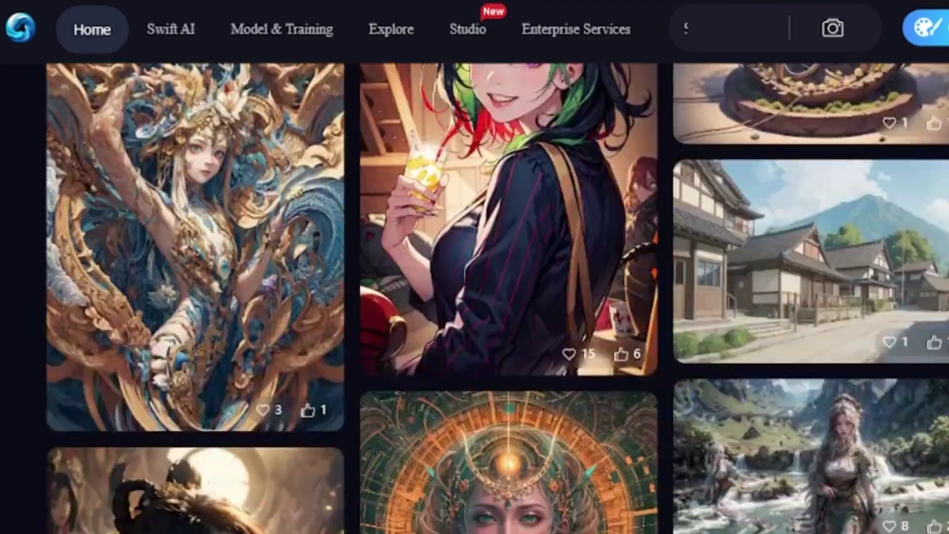
scroll(497, 298, "down", 4)
scroll(497, 297, "down", 5)
scroll(498, 297, "down", 5)
scroll(496, 296, "down", 5)
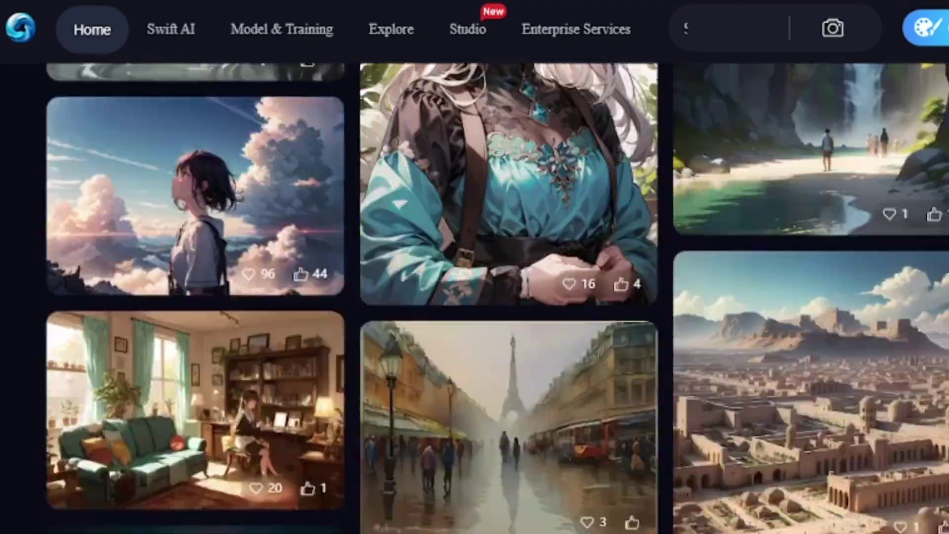
scroll(498, 296, "down", 5)
scroll(498, 297, "down", 5)
scroll(497, 297, "down", 5)
scroll(497, 296, "down", 3)
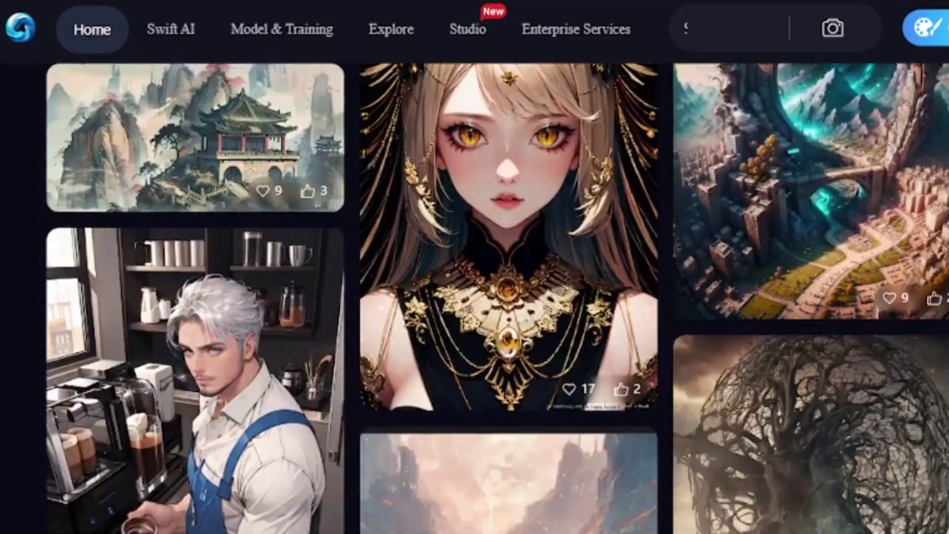
scroll(496, 297, "up", 2)
scroll(571, 354, "down", 1)
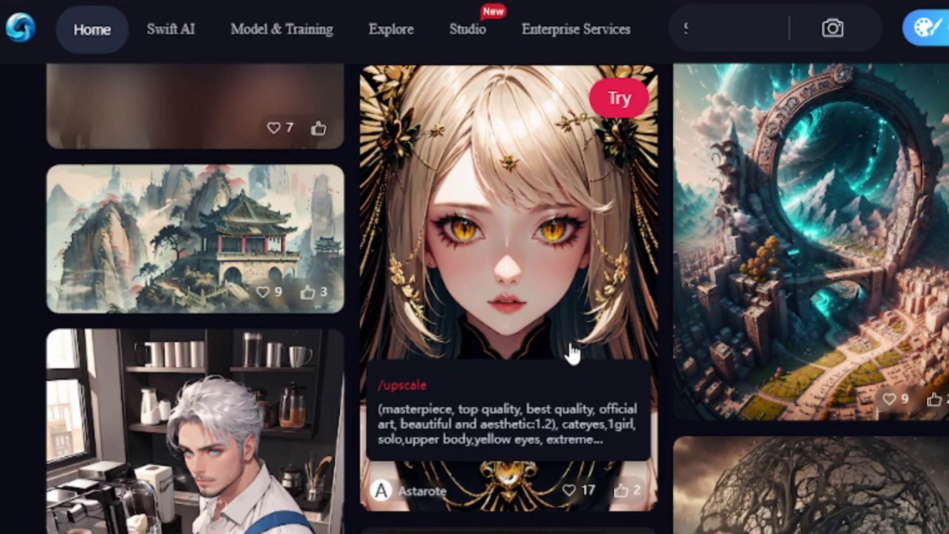
Save a related gold-robed anime portrait image to Downloads
left_click(572, 354)
scroll(571, 355, "down", 5)
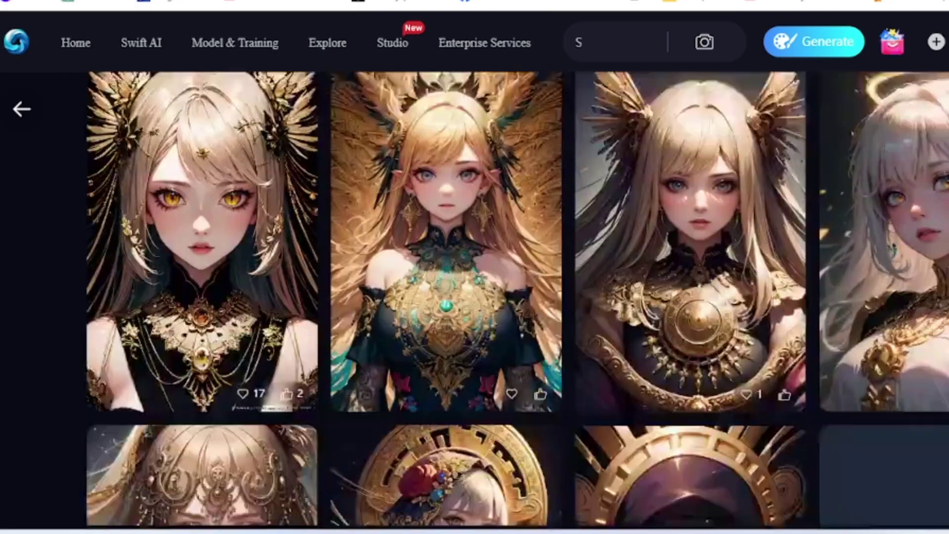
scroll(571, 354, "down", 3)
scroll(497, 296, "down", 3)
scroll(498, 297, "down", 3)
scroll(497, 296, "down", 3)
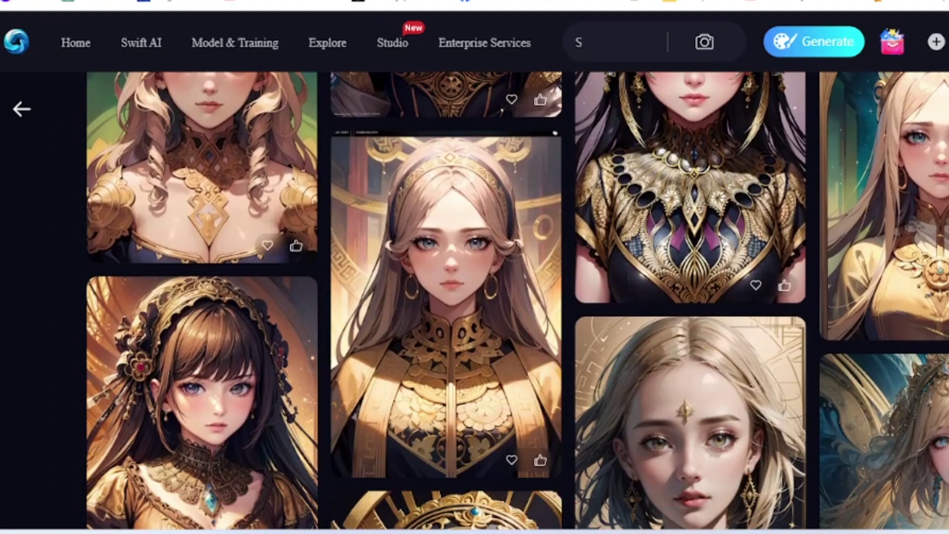
scroll(497, 297, "down", 3)
scroll(517, 301, "up", 2)
mouse_move(445, 237)
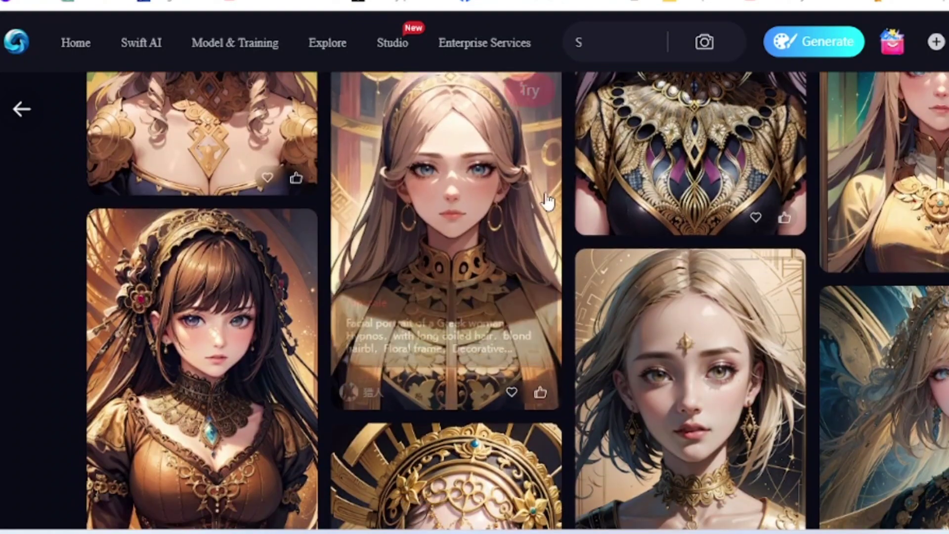
right_click(541, 201)
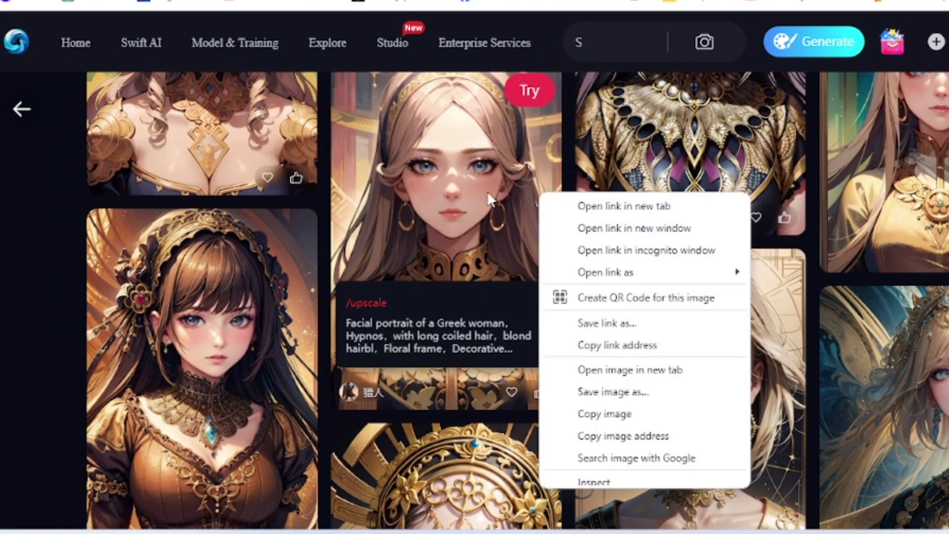
left_click(612, 391)
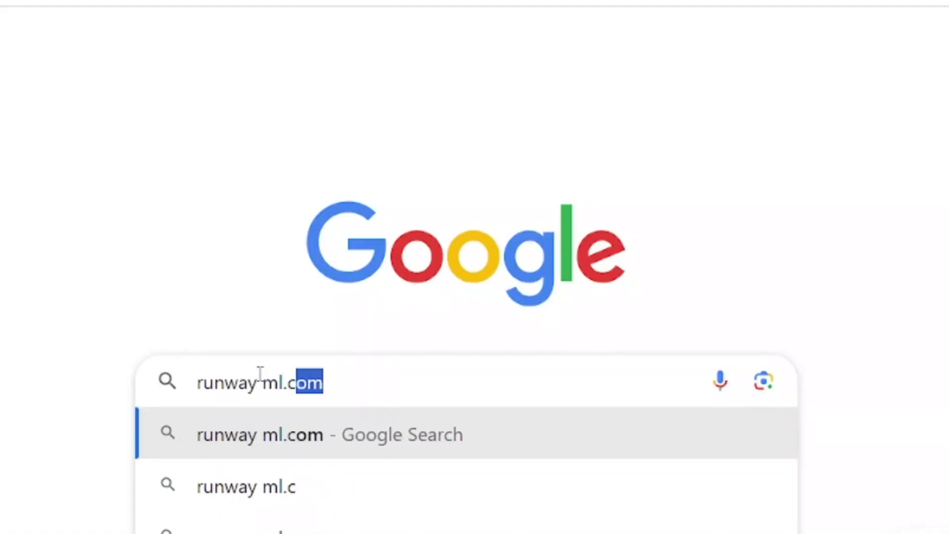
Search for 'runway ml.com', go to Runway, and launch Gen-1 video-to-video
key("Return")
left_click(208, 261)
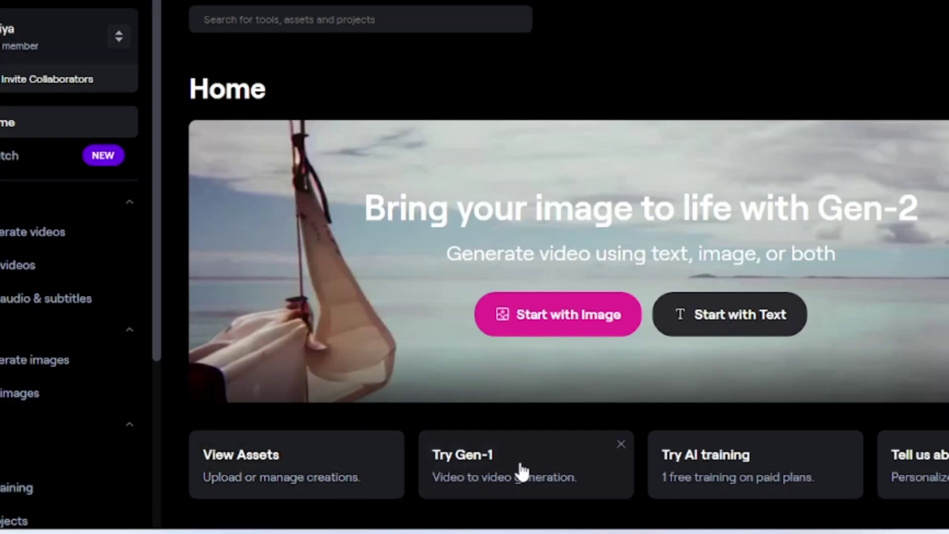
left_click(496, 482)
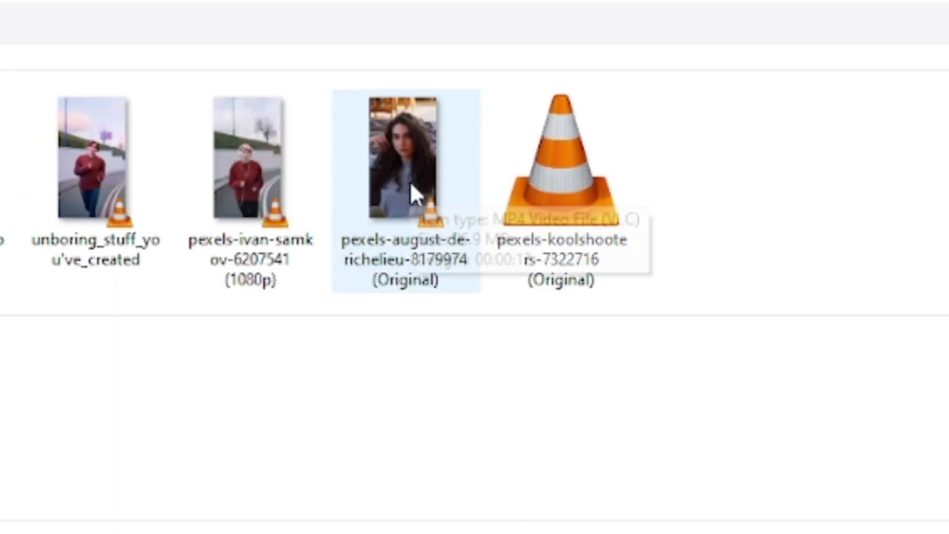
Choose the pexels-august-de-richelieu video from Downloads as the input clip
left_click(413, 195)
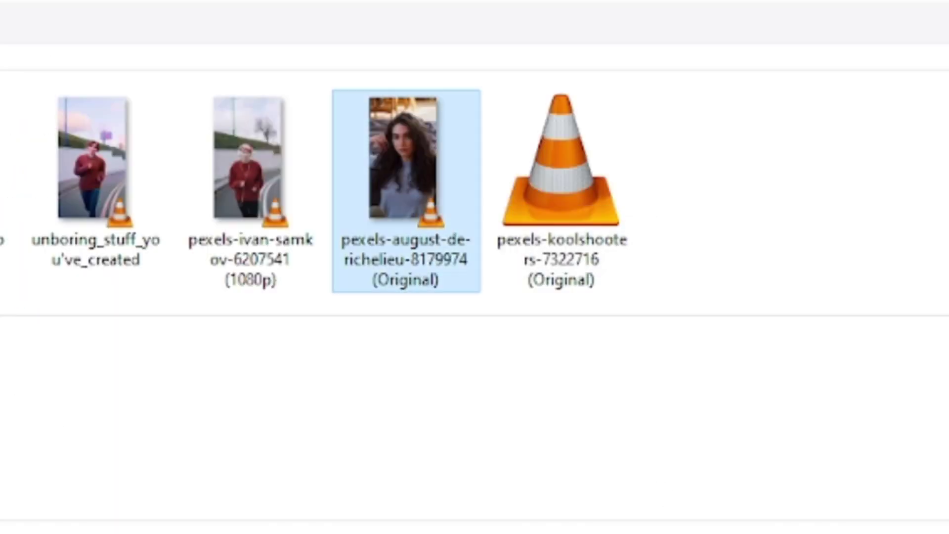
key("Return")
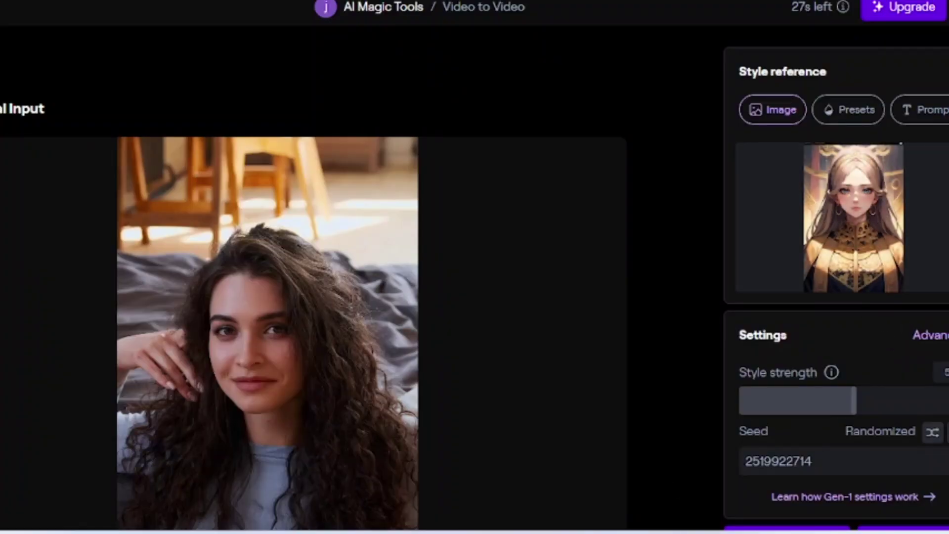
scroll(475, 281, "down", 2)
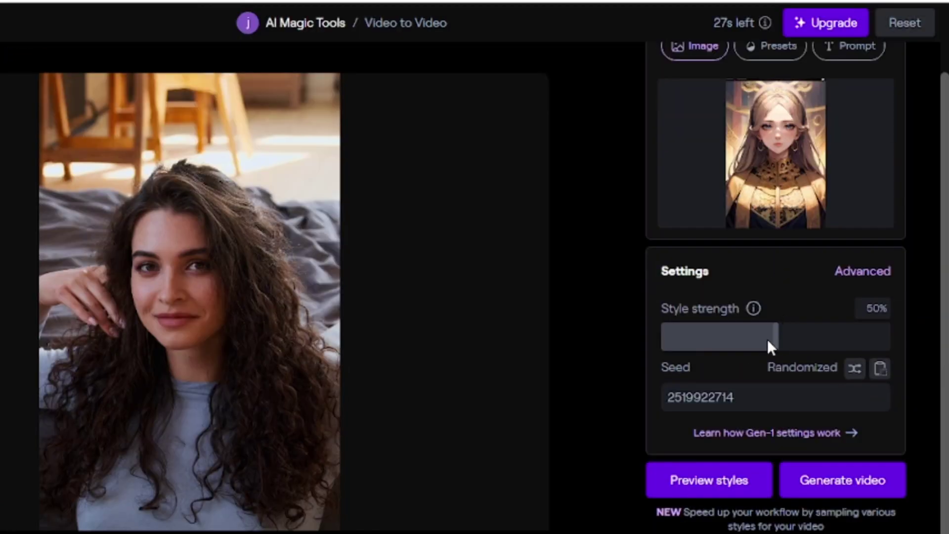
Lower the style strength to 46%, just below 50%
mouse_move(768, 343)
left_mouse_down()
mouse_move(895, 341)
mouse_move(669, 339)
mouse_move(782, 338)
left_mouse_up()
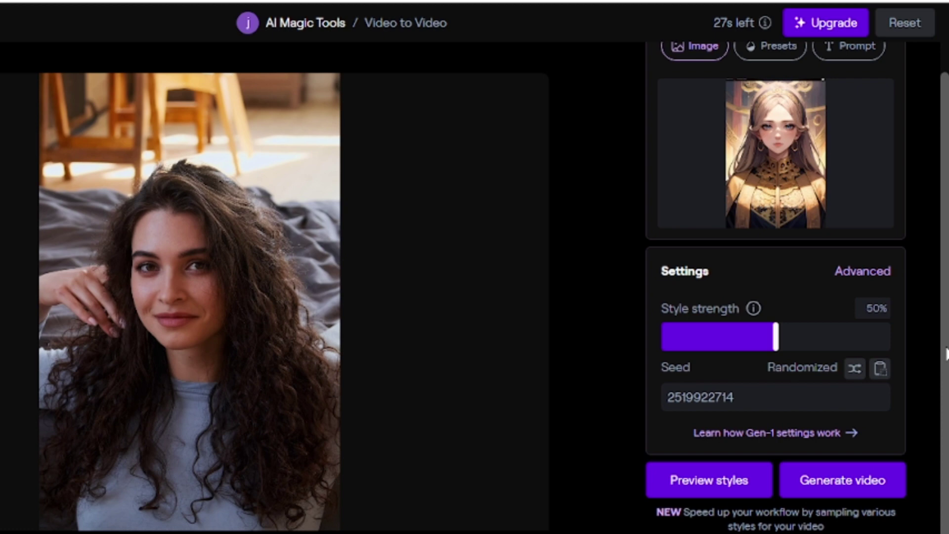
scroll(944, 356, "down", 1)
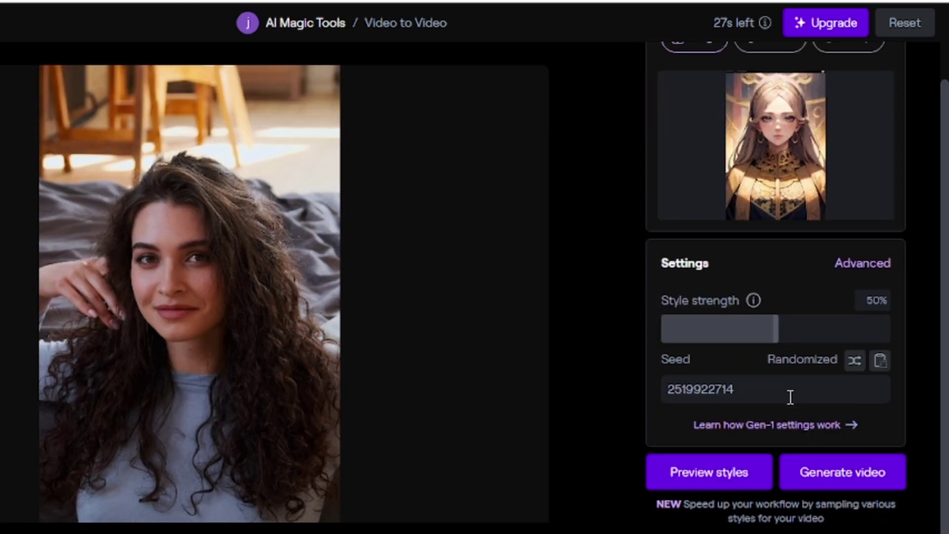
left_click_drag(775, 330, 769, 330)
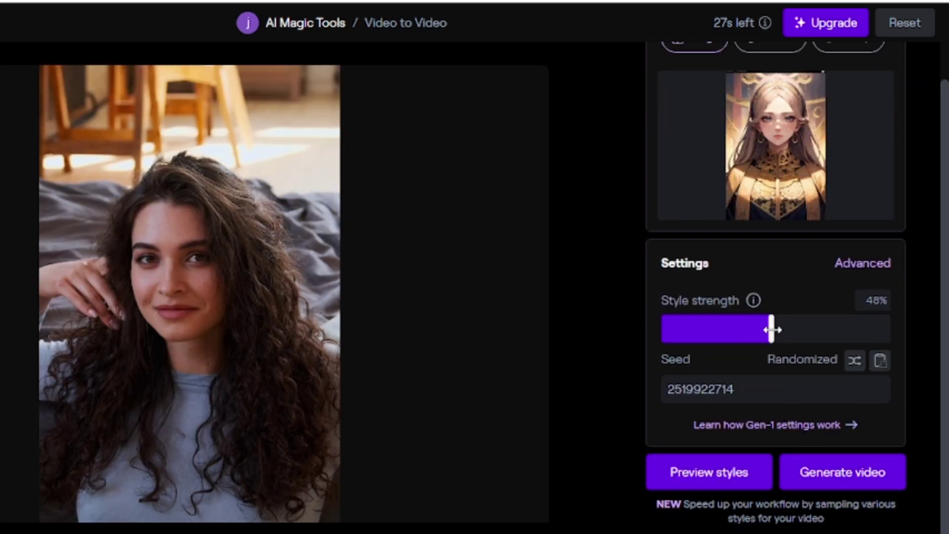
Preview styles, generate the full video from the third preview, and play it back
left_click(706, 475)
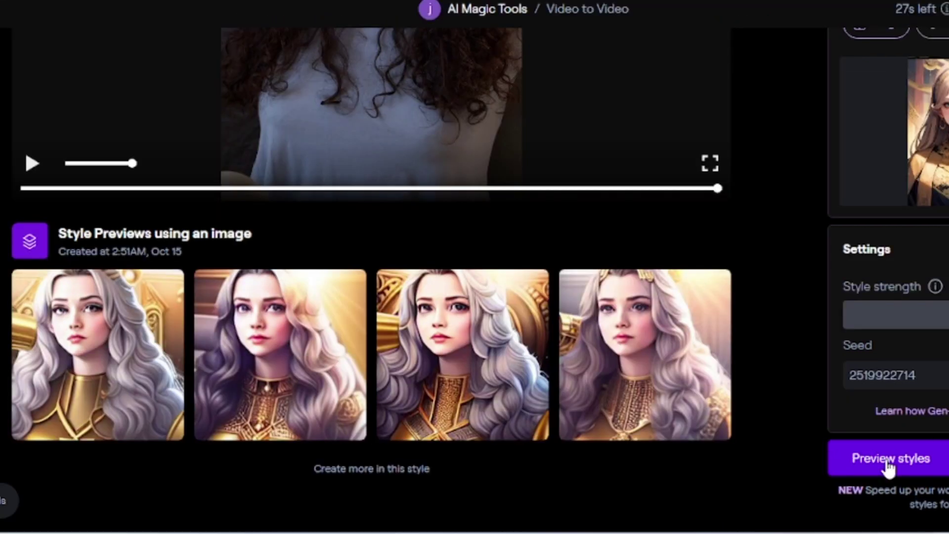
mouse_move(463, 355)
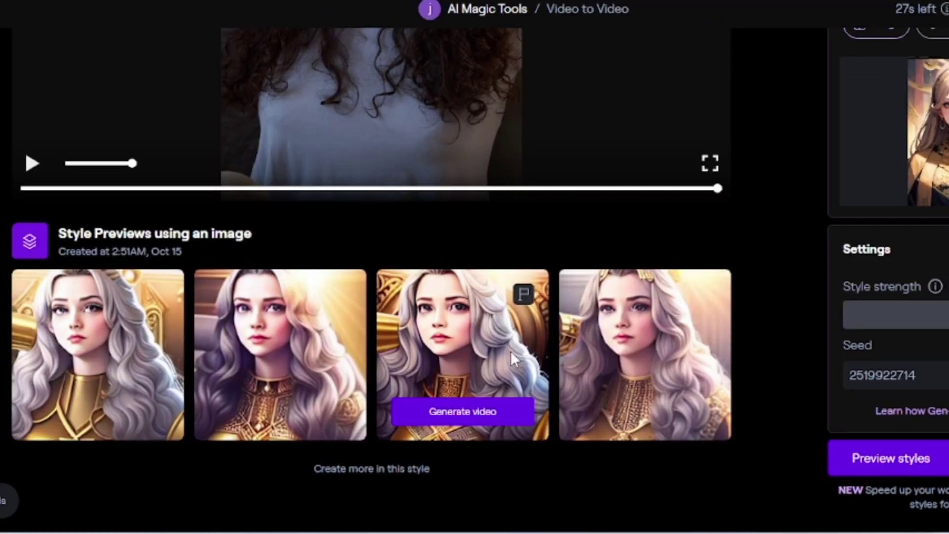
left_click(463, 415)
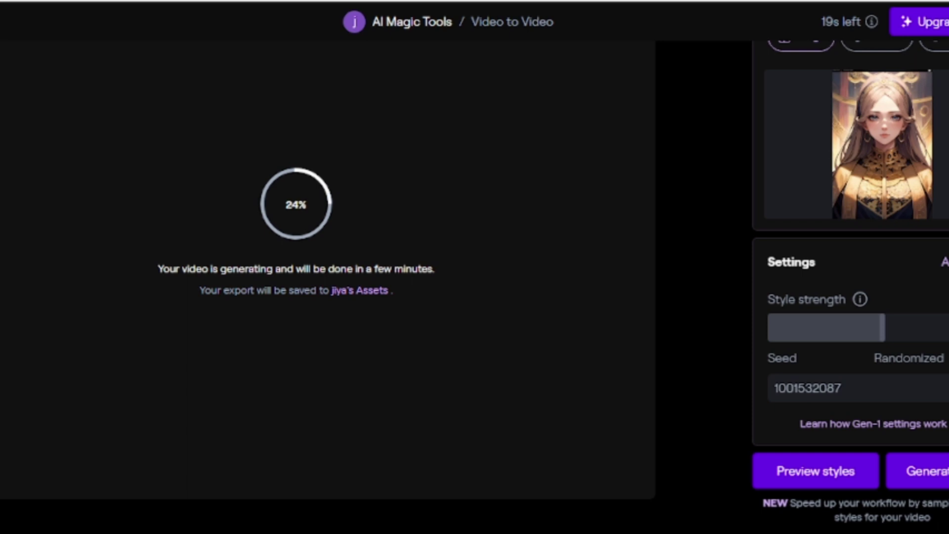
scroll(474, 287, "up", 2)
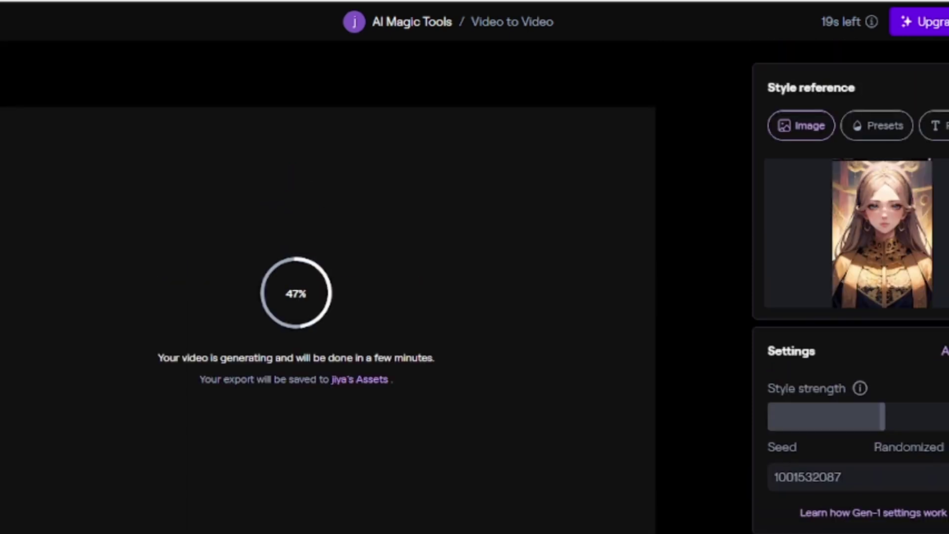
scroll(475, 296, "down", 1)
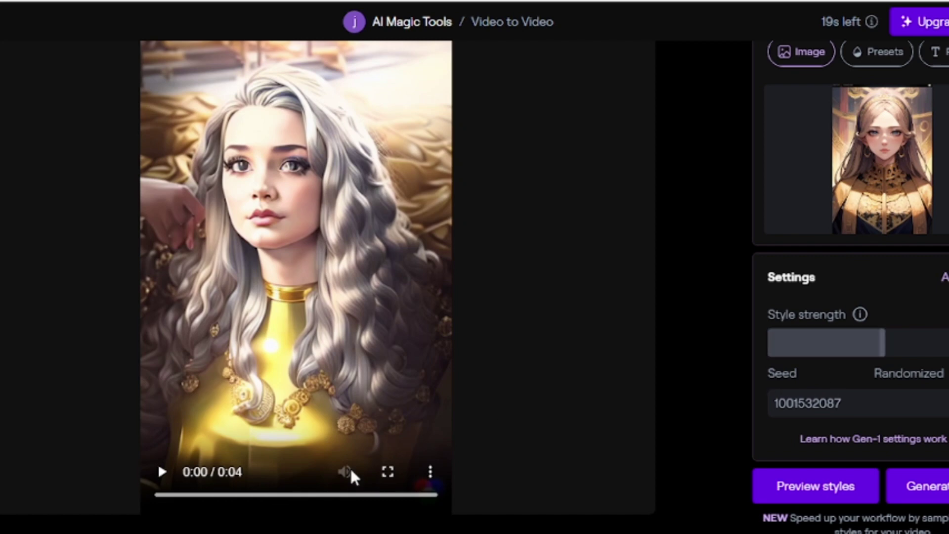
left_click(164, 475)
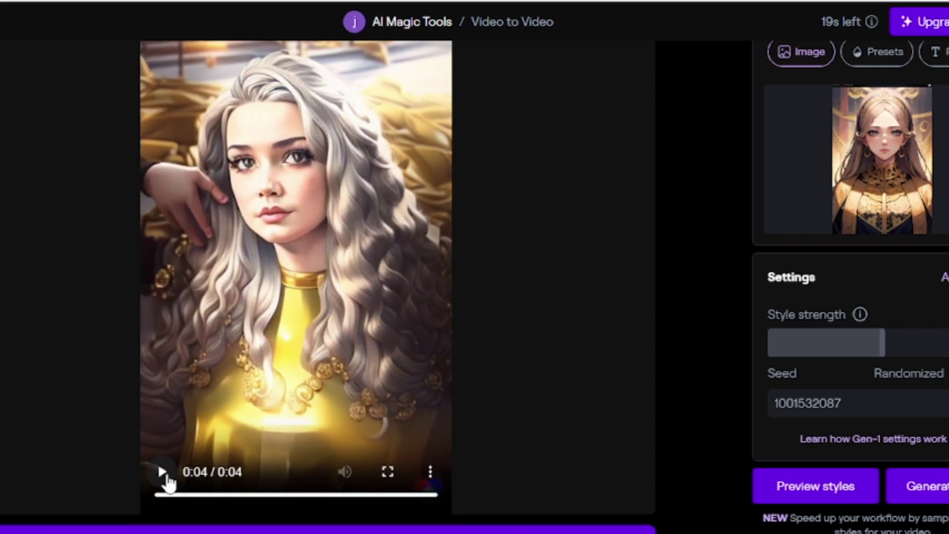
left_click(162, 473)
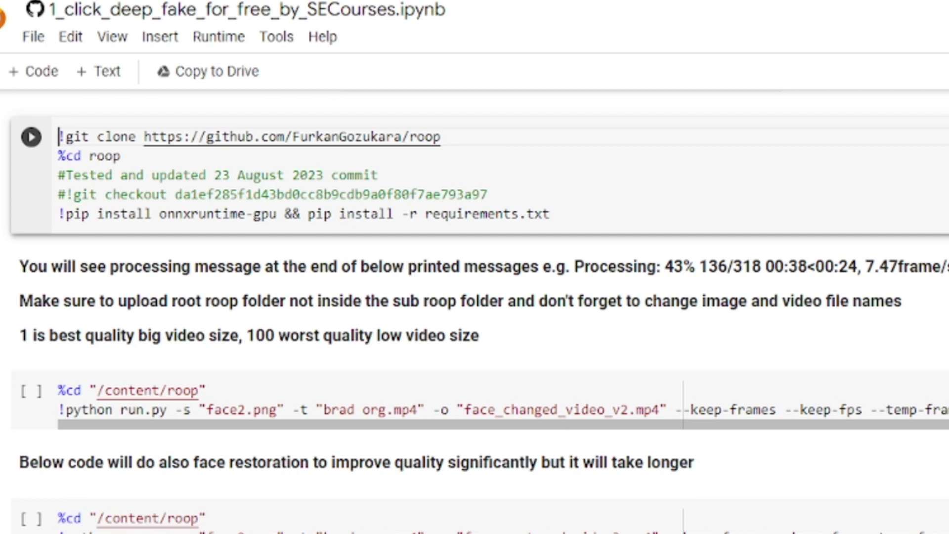
Run the roop setup cell, confirming 'Run anyway' at the warning
left_click(30, 136)
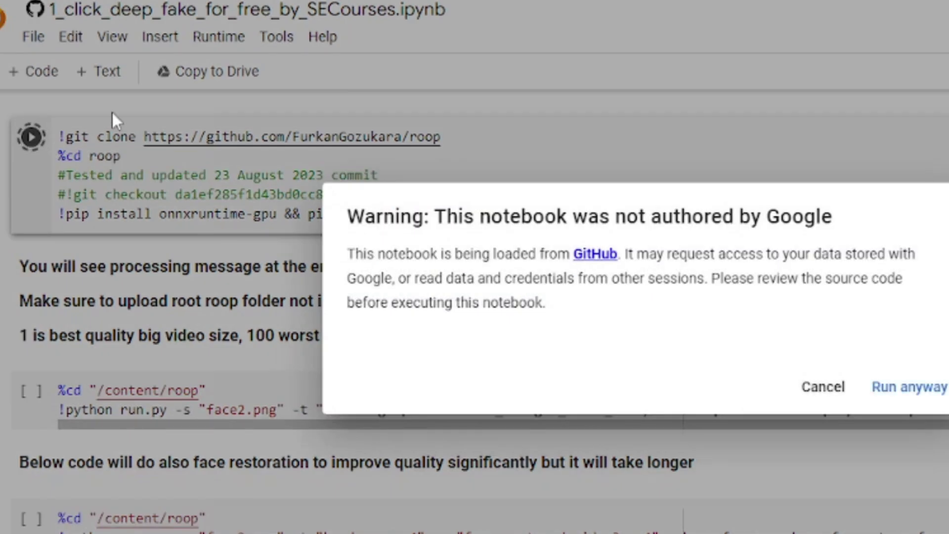
left_click(920, 397)
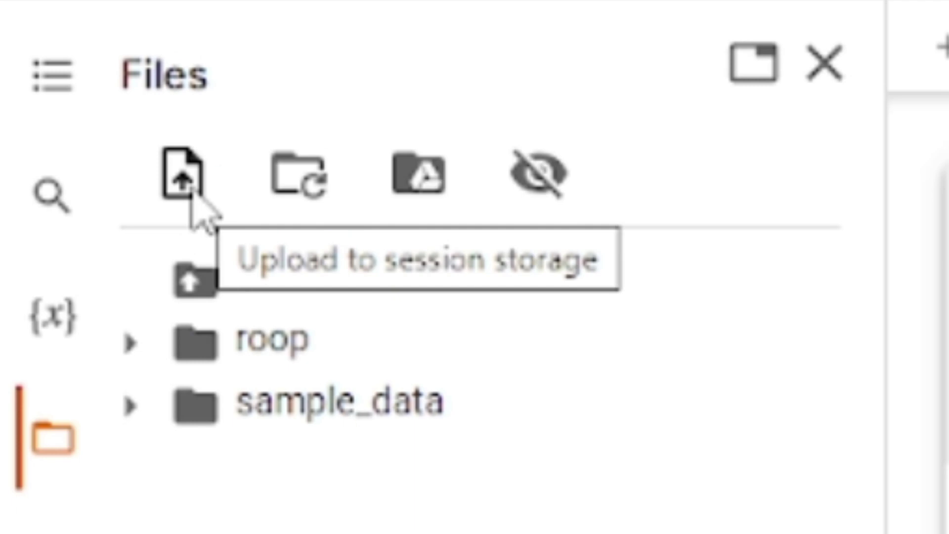
Upload the generated character video and Screenshot (127).png into Colab's session files
left_click(186, 178)
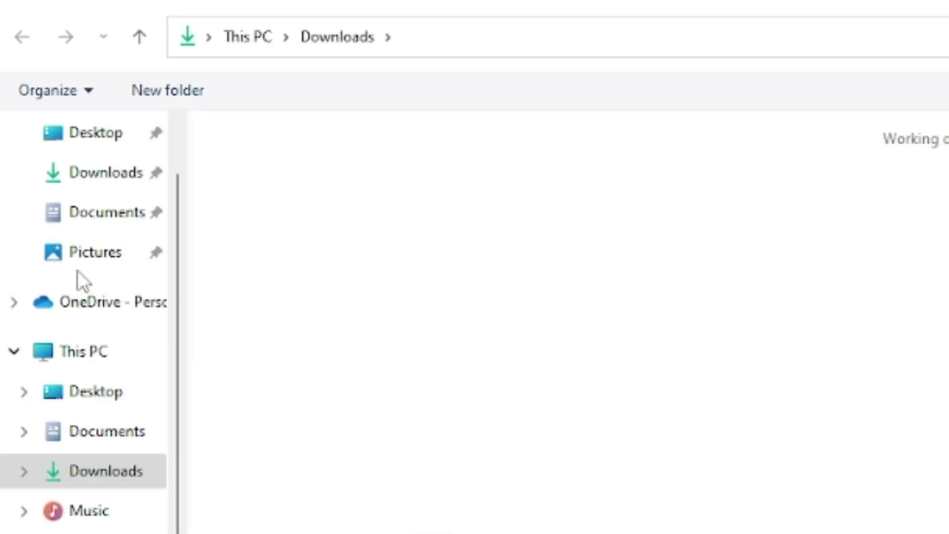
left_click(252, 208)
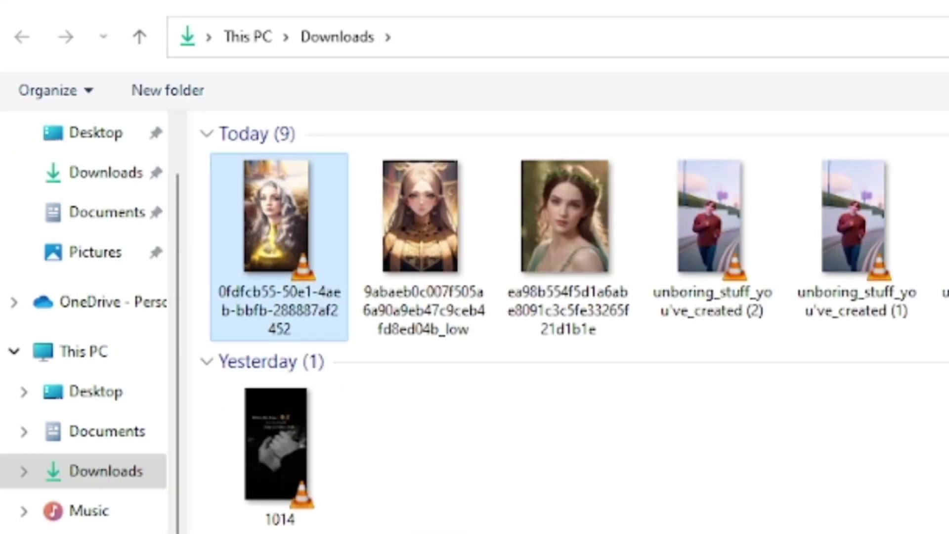
key("Return")
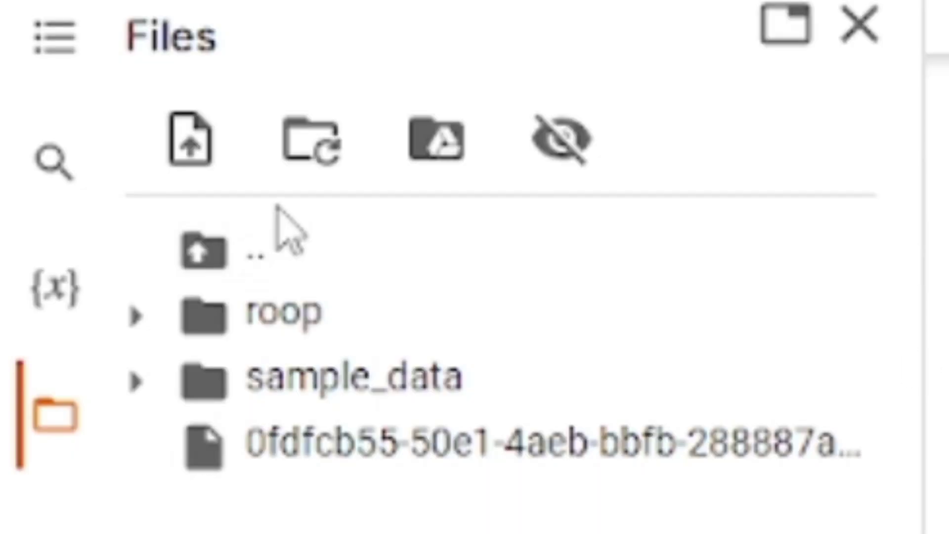
left_click(191, 166)
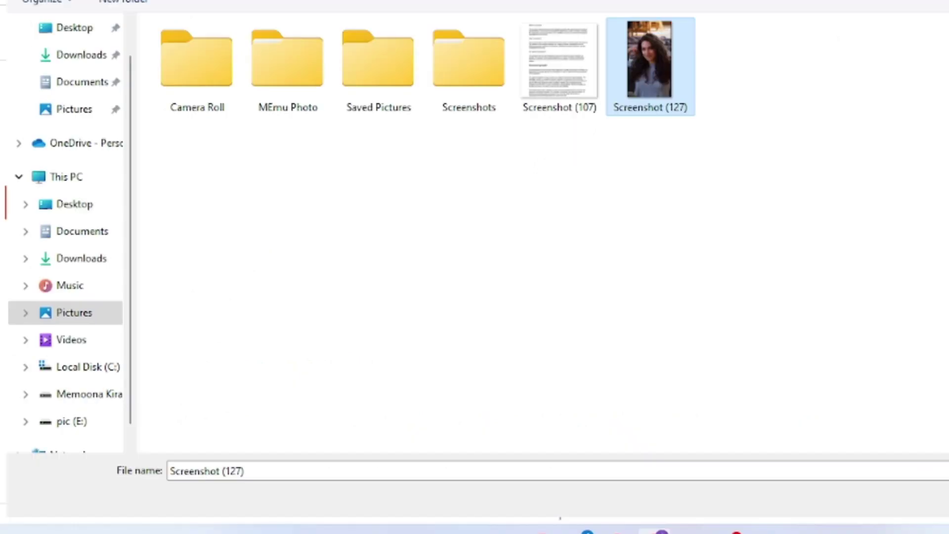
key("Return")
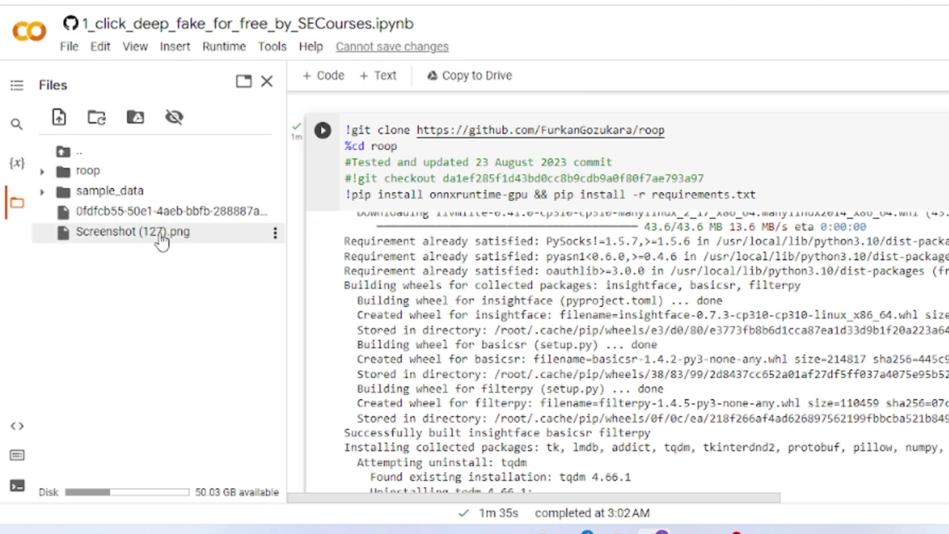
Rename the face image Screenshot (127).png to Screenshot.png
left_click(275, 234)
left_click(149, 275)
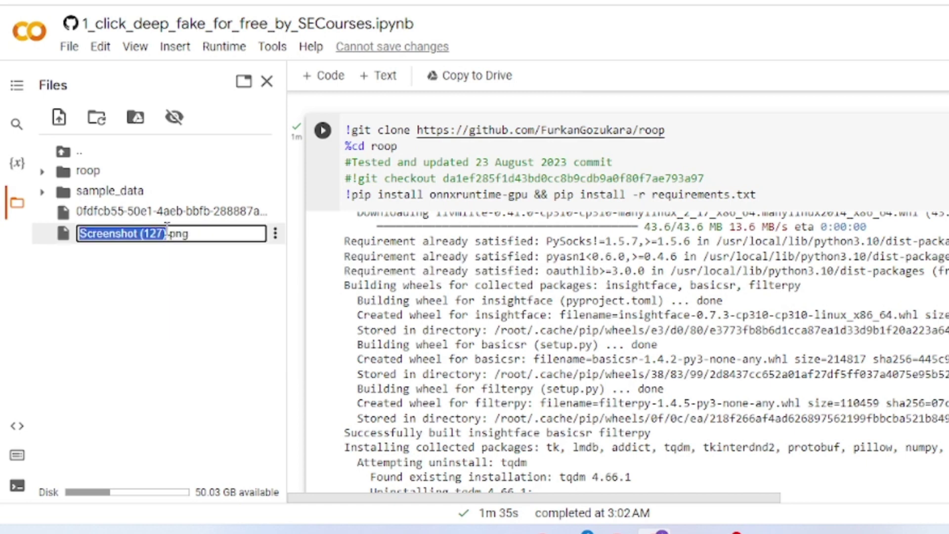
left_click(168, 233)
key("BackSpace")
key("BackSpace")
key("BackSpace")
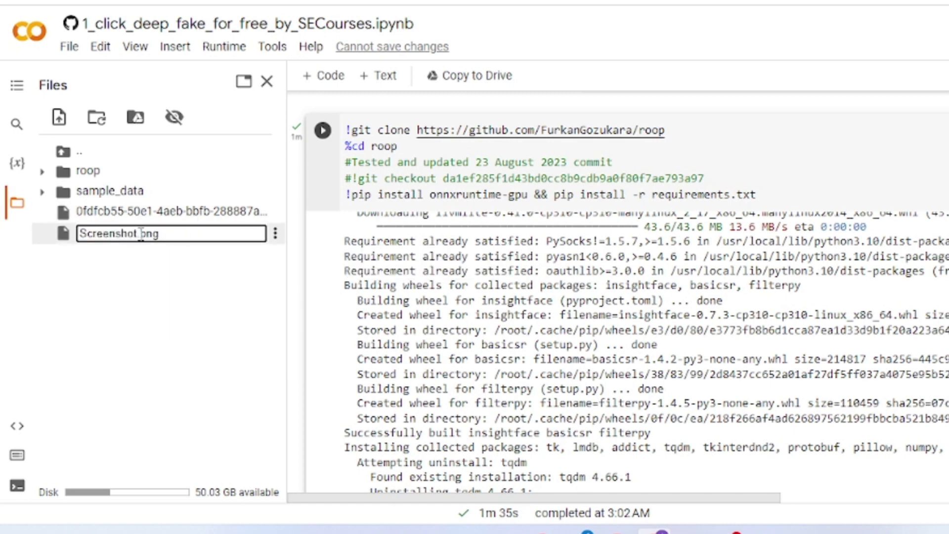
key("BackSpace")
key("Return")
Rename the long-named character video to video.mp4
left_click(244, 210)
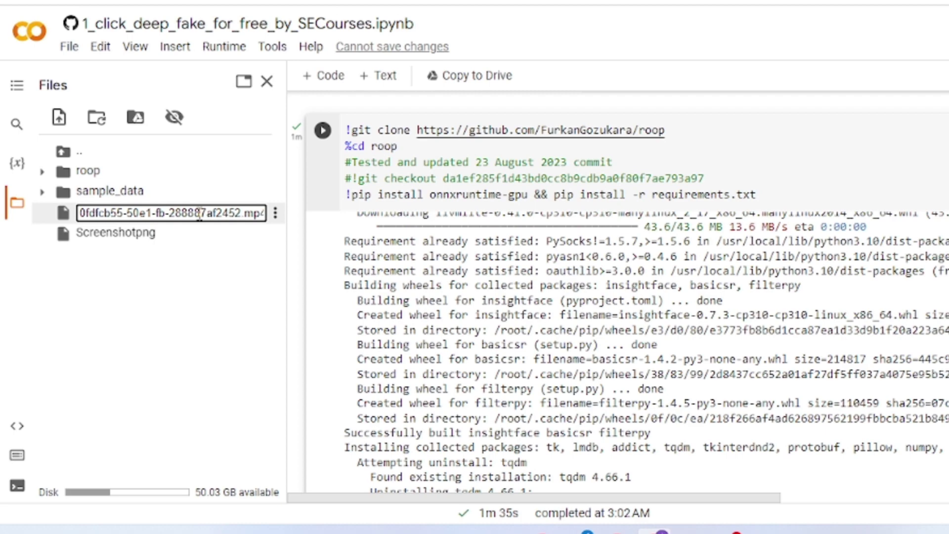
key("BackSpace")
key("BackSpace")
key("BackSpace")
key("BackSpace")
type("video")
key("Return")
scroll(623, 297, "down", 10)
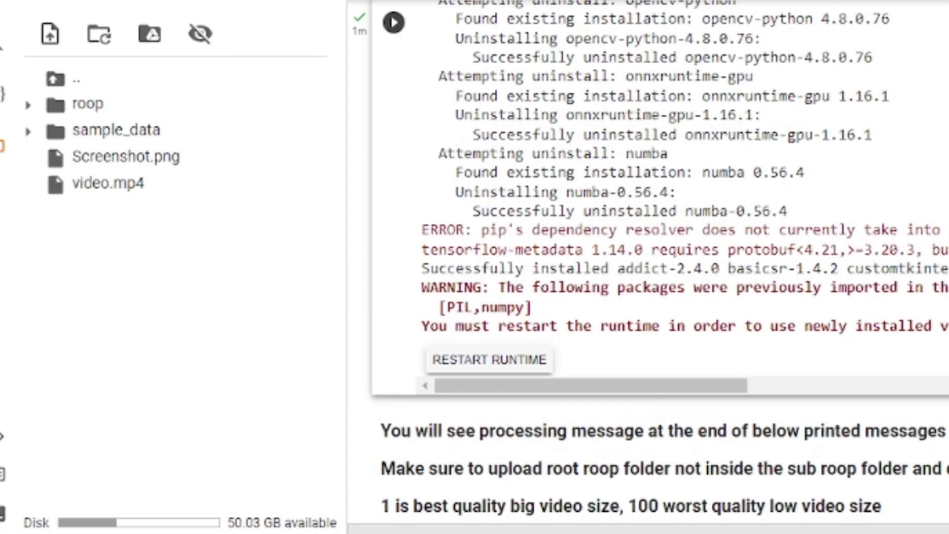
scroll(623, 296, "down", 5)
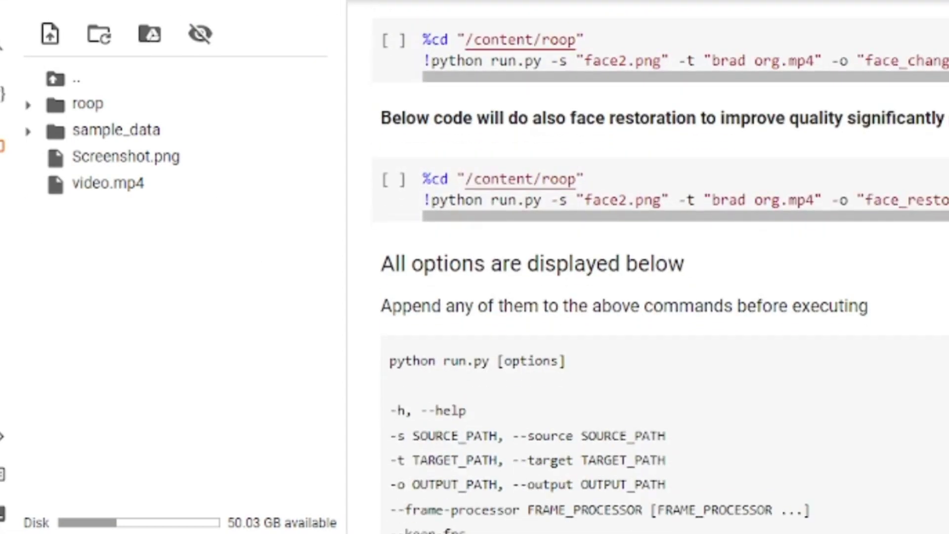
scroll(660, 297, "down", 1)
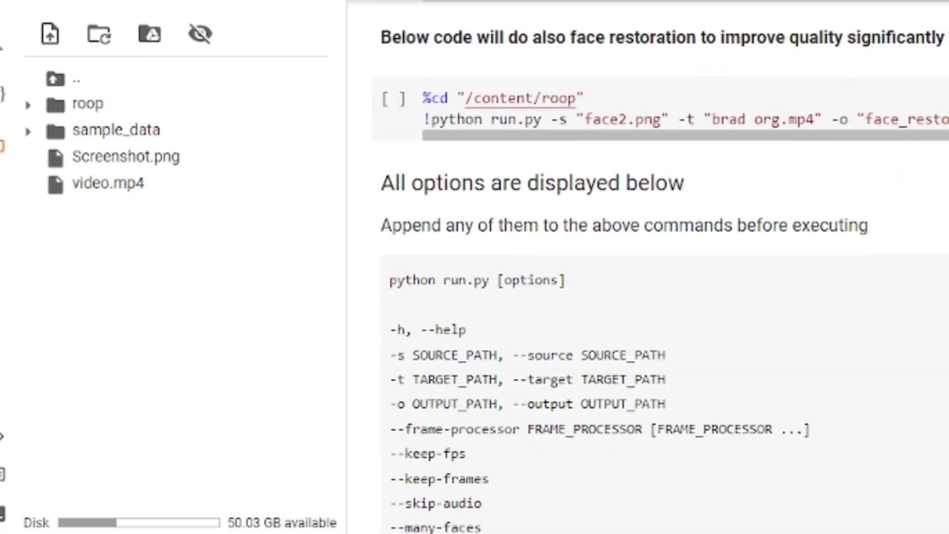
scroll(660, 297, "down", 2)
scroll(660, 296, "down", 1)
scroll(660, 297, "up", 3)
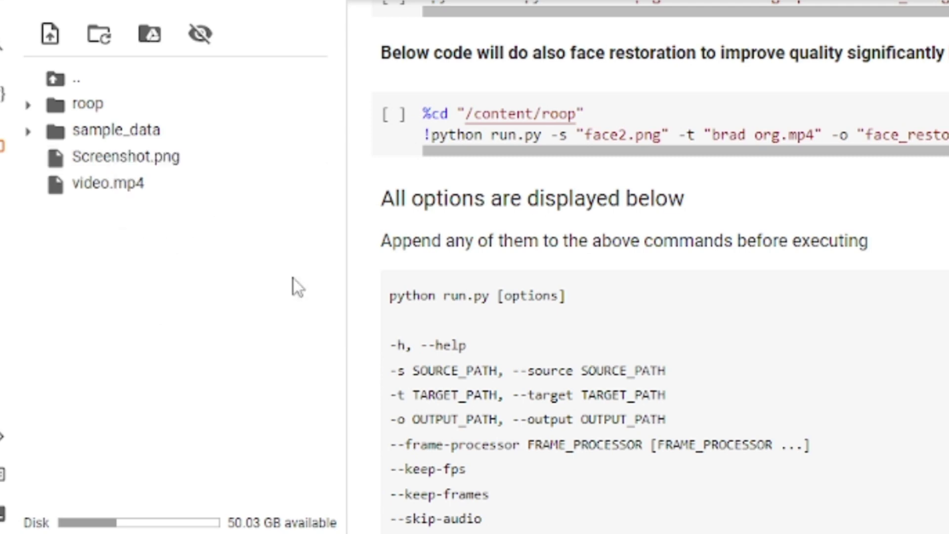
Select the face file name in the face-restoration roop command
left_click_drag(585, 135, 662, 136)
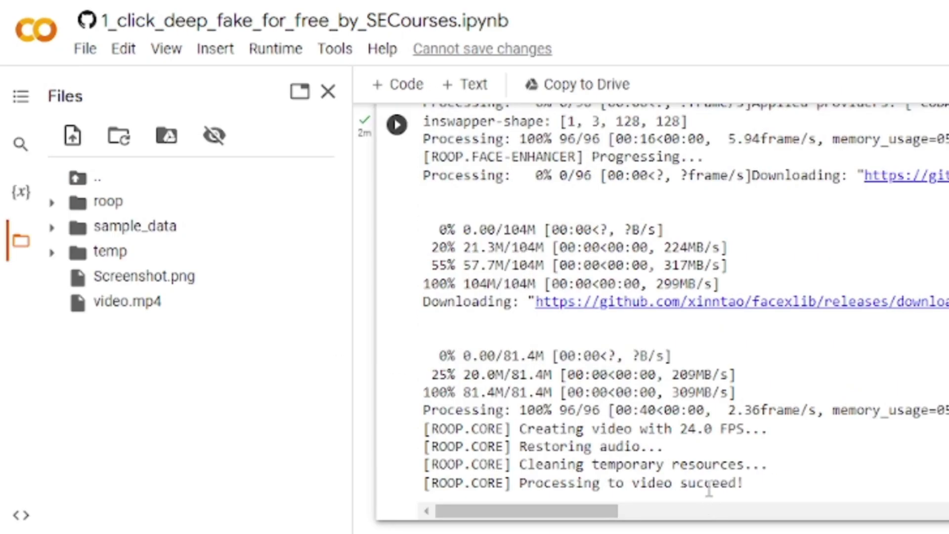
Download face_restored_video3.mp4 from the expanded roop folder
left_click_drag(519, 483, 749, 486)
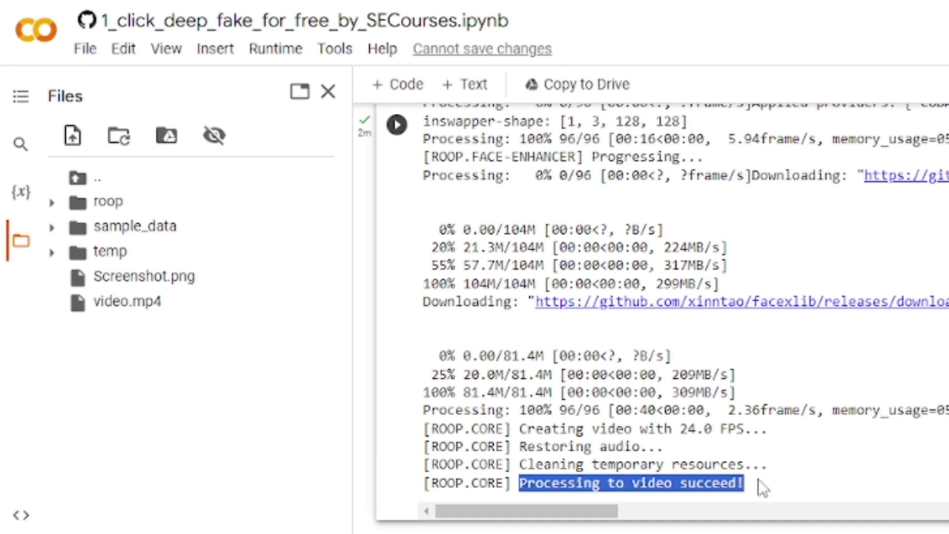
left_click(454, 349)
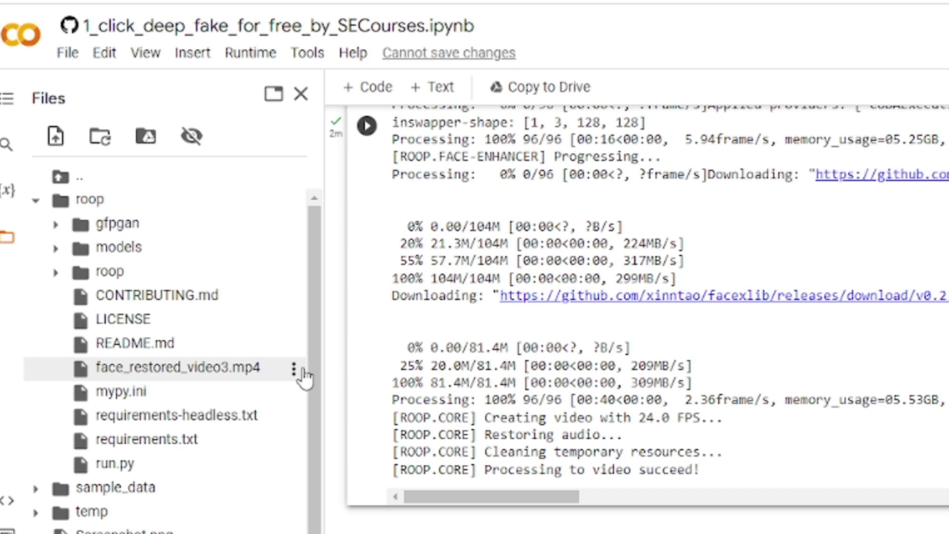
left_click(293, 370)
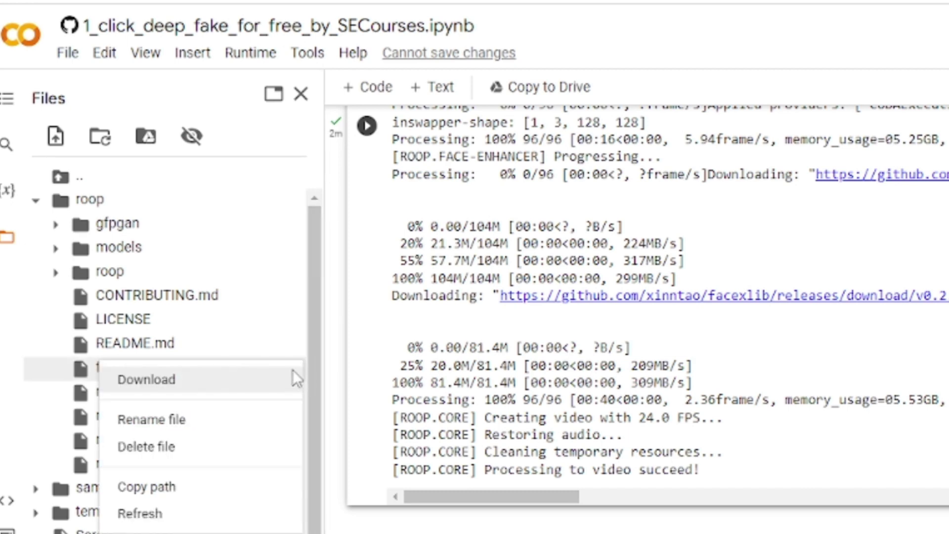
left_click(293, 373)
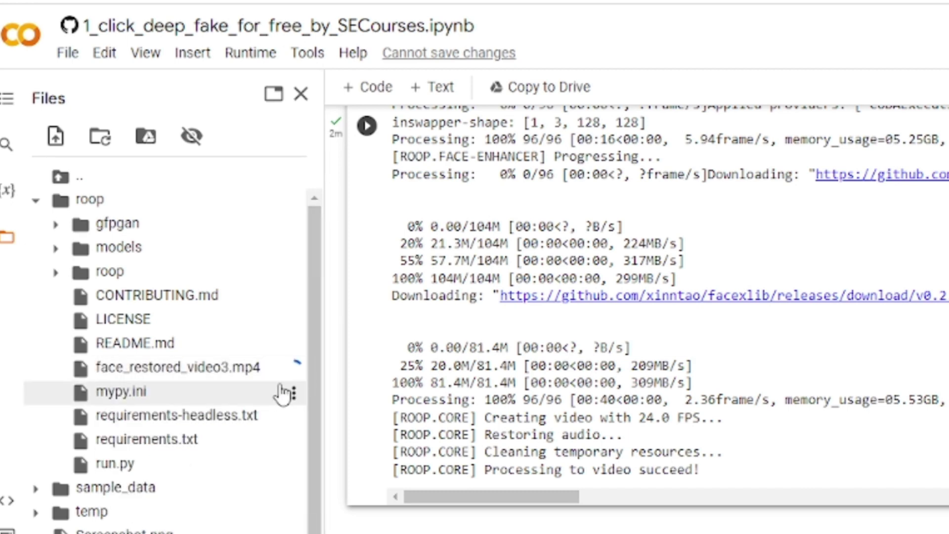